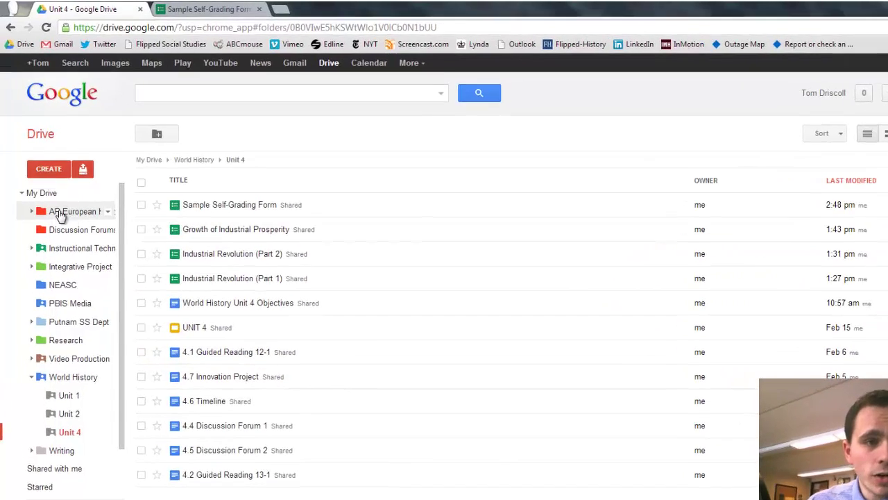
Step: Switch to the Sample Self-Grading Form editor and scroll through Name, Email, Period and the three questions
left_click(44, 151)
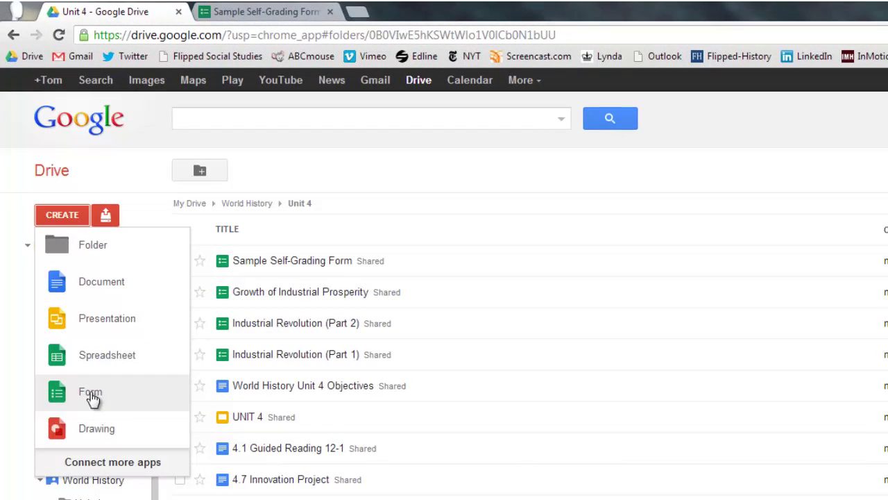
left_click(258, 11)
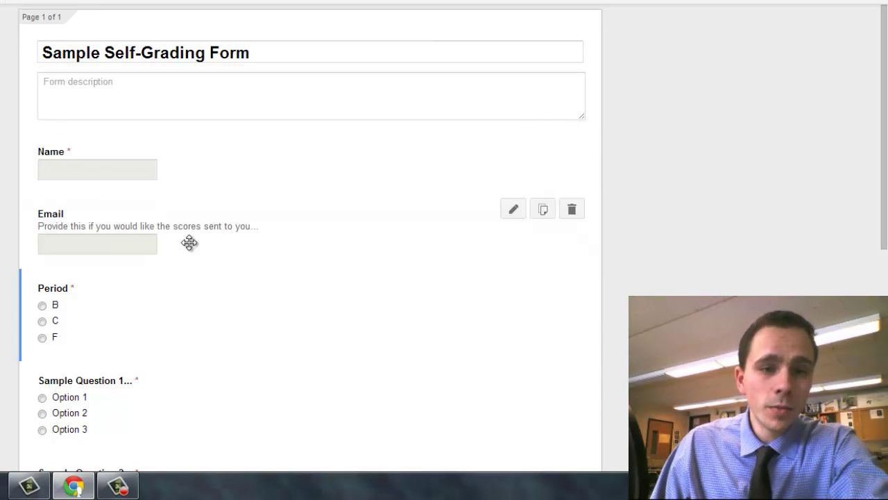
scroll(329, 218, "down", 1)
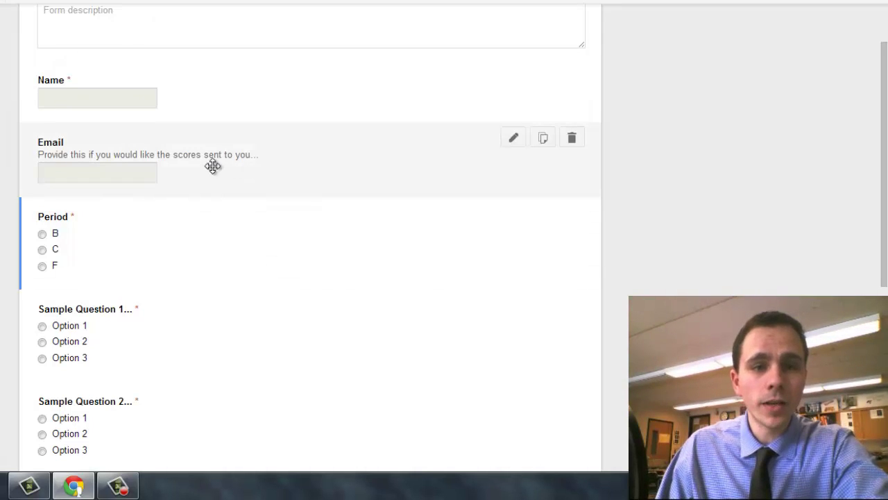
scroll(271, 163, "down", 1)
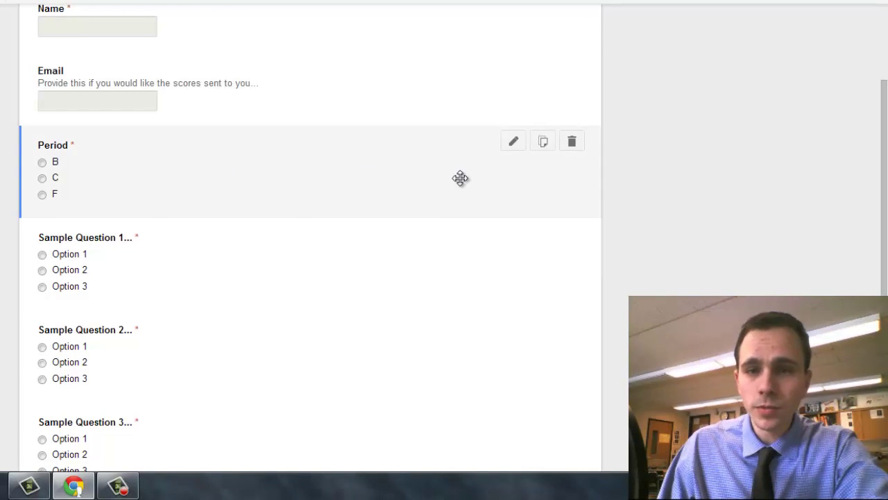
scroll(458, 177, "down", 1)
scroll(459, 178, "down", 1)
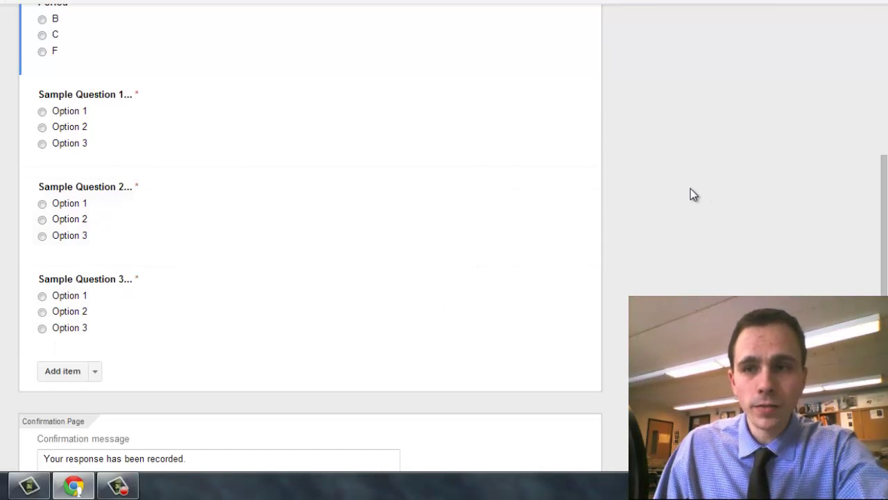
scroll(690, 186, "down", 2)
scroll(275, 312, "up", 6)
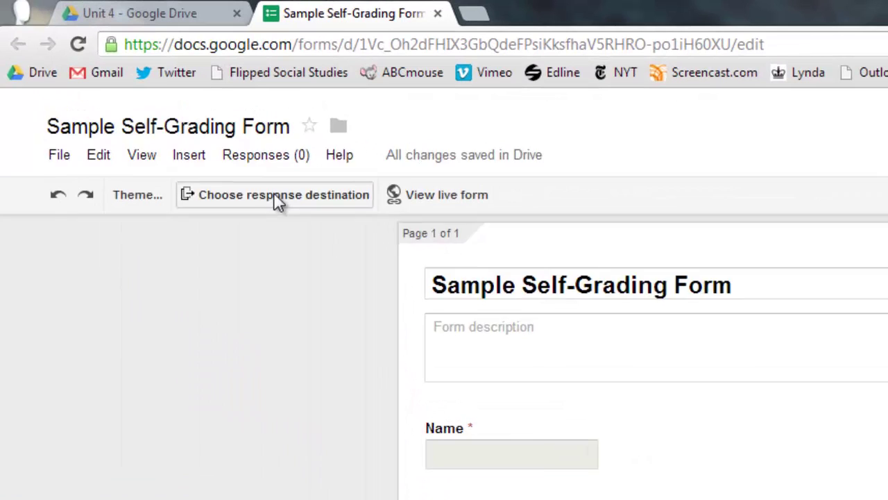
Step: Set the response destination to a new spreadsheet, Sample Self-Grading Form (Responses)
left_click(272, 197)
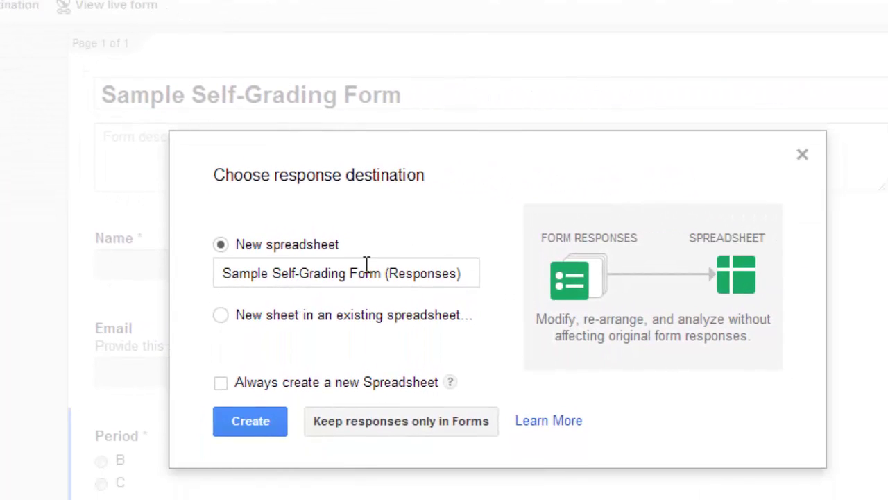
left_click(236, 427)
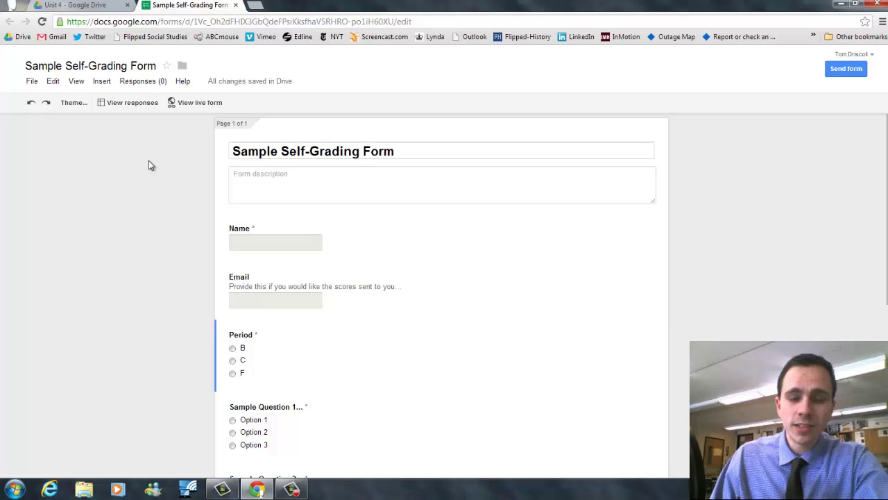
Step: On the live form, submit the KEY response with an e-mail, Period B, and Options 1, 2, 3
left_click(191, 103)
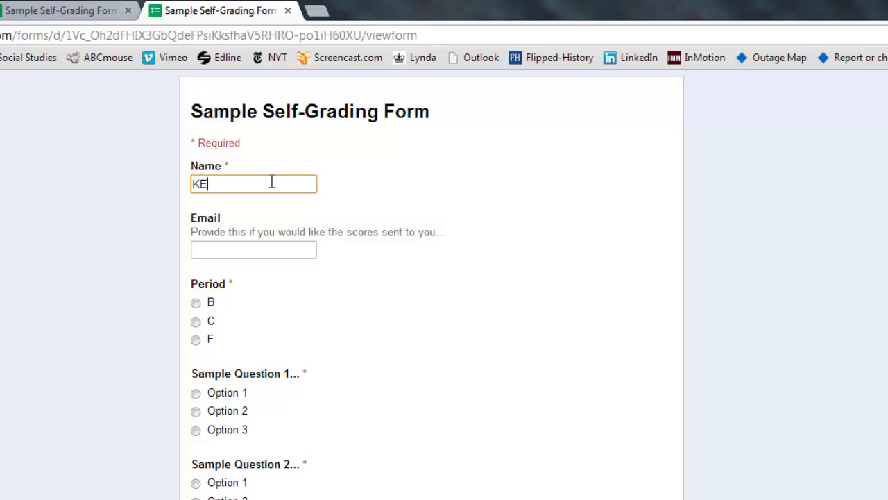
key("Tab")
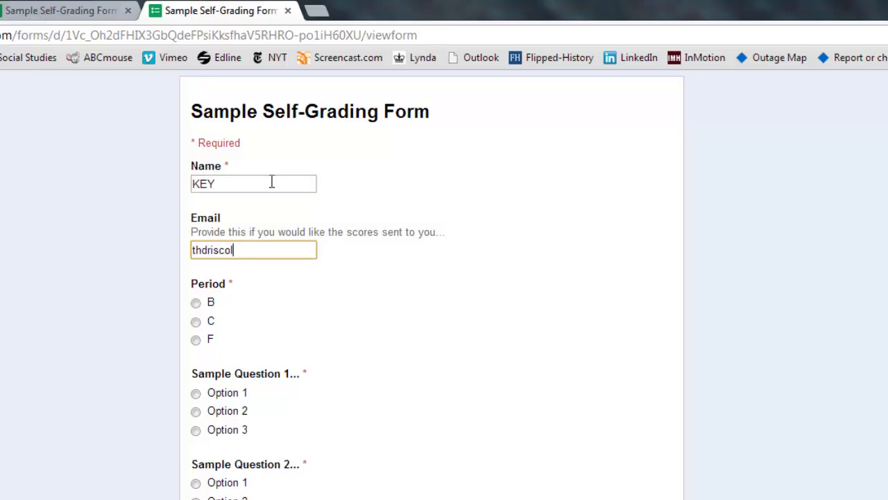
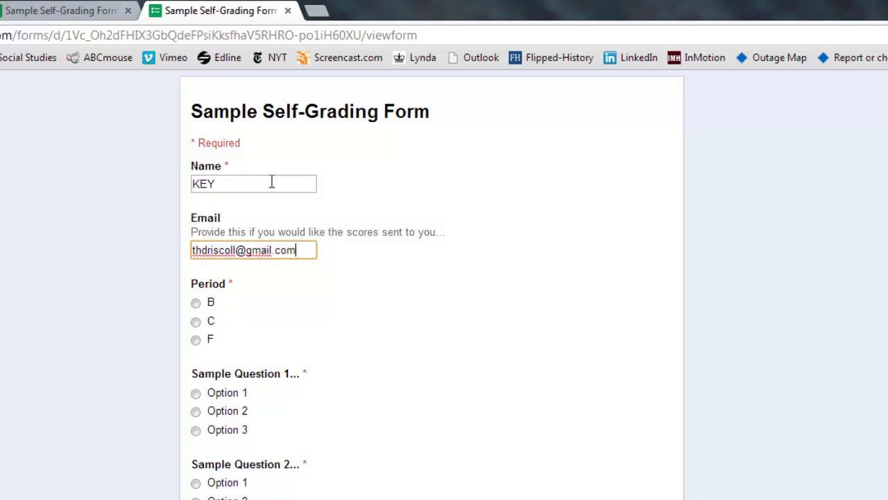
left_click(195, 302)
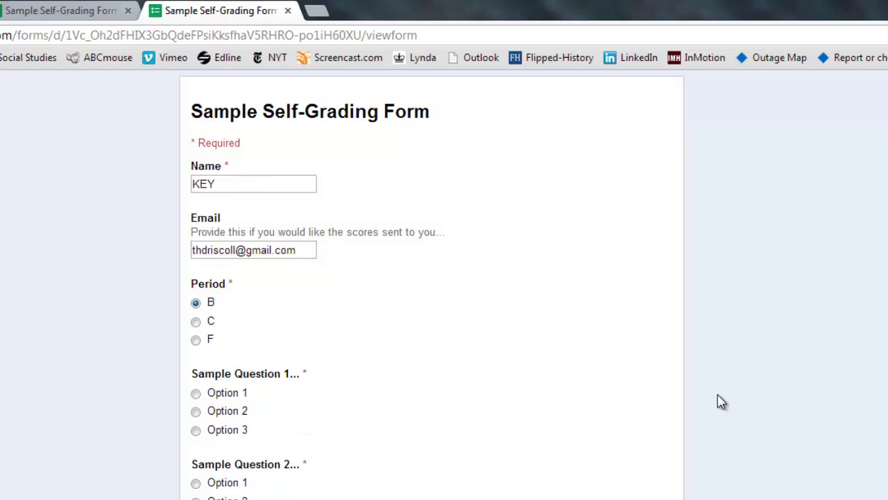
scroll(718, 396, "down", 1)
left_click(195, 372)
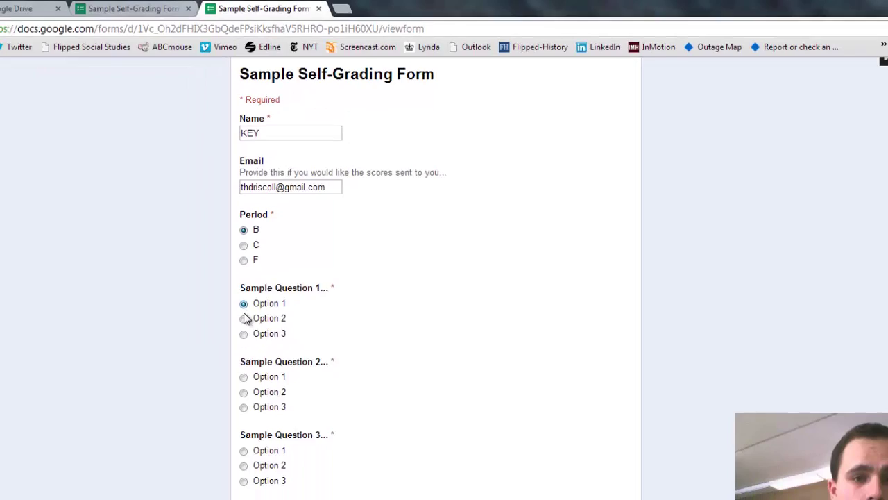
left_click(196, 481)
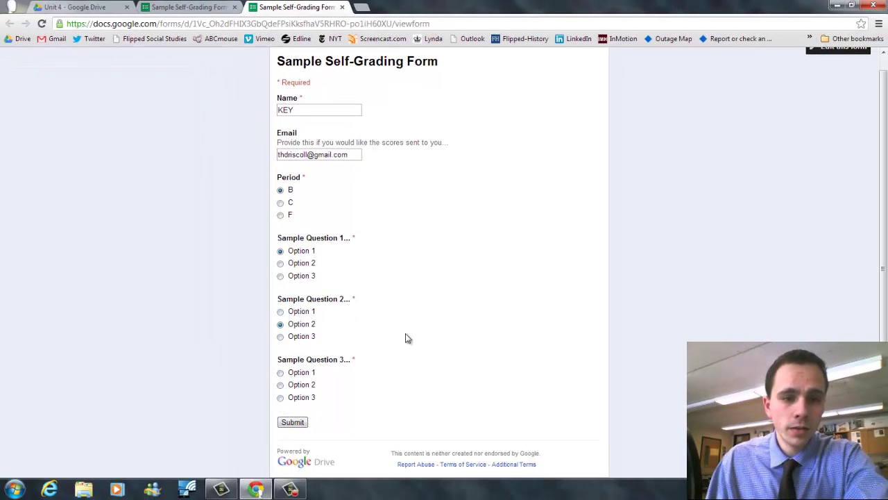
left_click(280, 398)
left_click(292, 422)
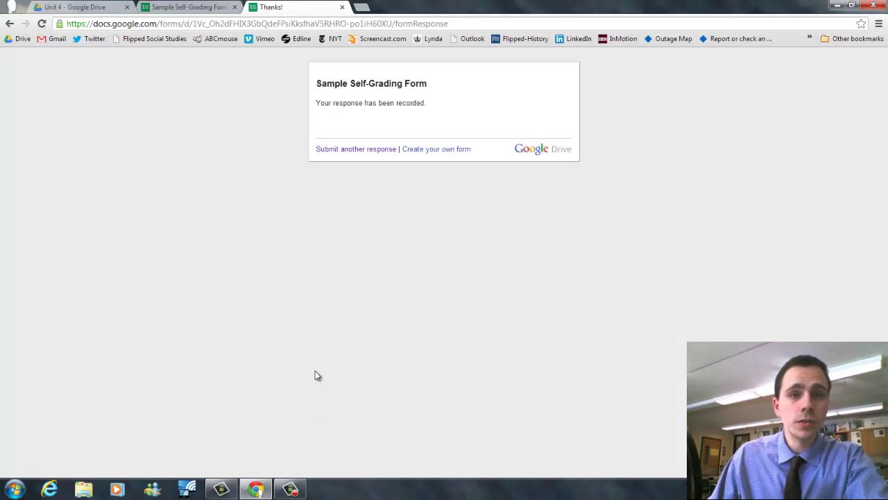
Step: Open the Sample Self-Grading Form (Responses) spreadsheet from the Unit 4 folder and view its Tools menu
left_click(192, 8)
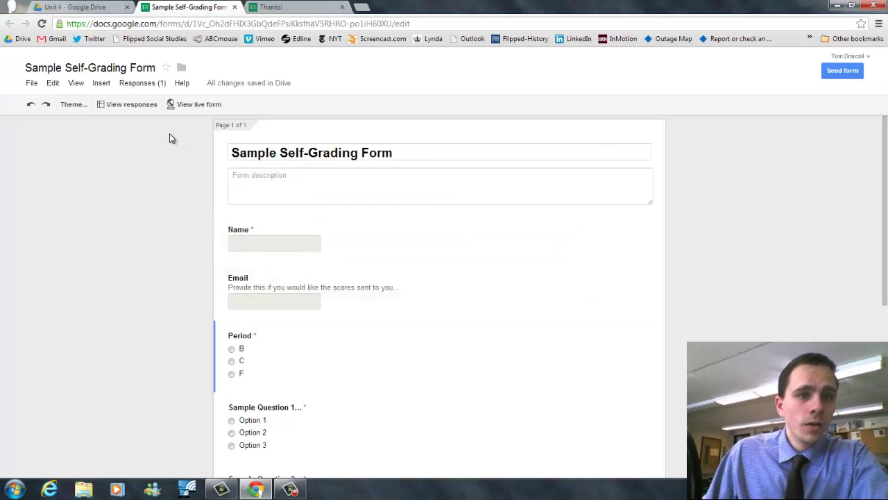
left_click(151, 84)
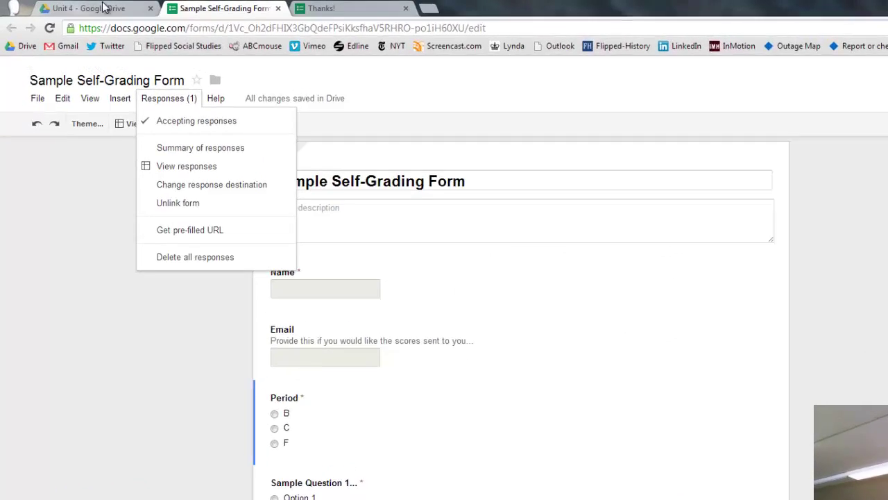
left_click(74, 7)
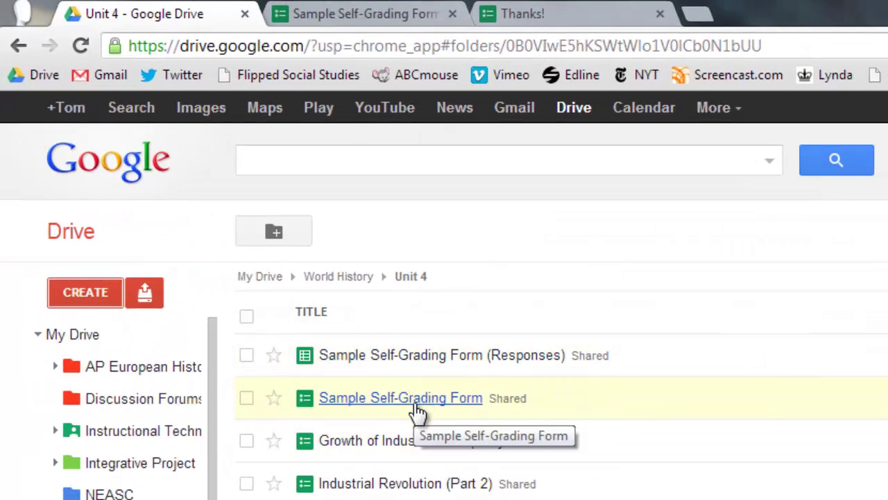
left_click(463, 355)
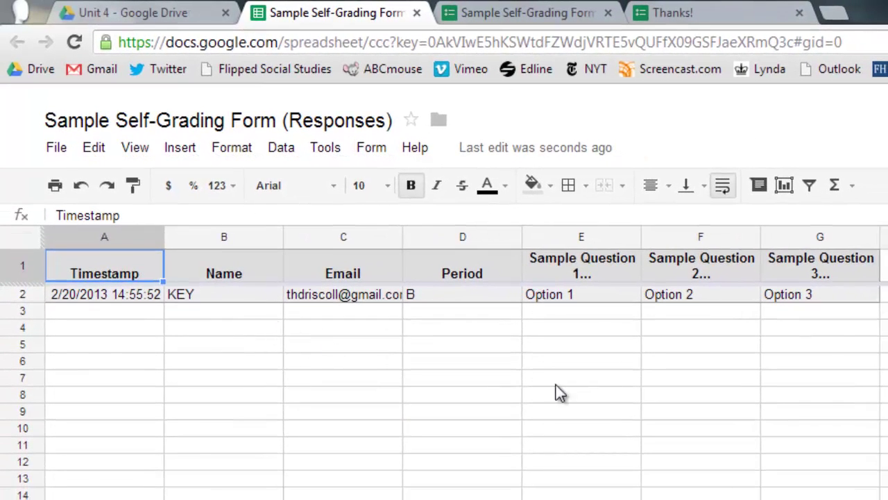
left_click(370, 152)
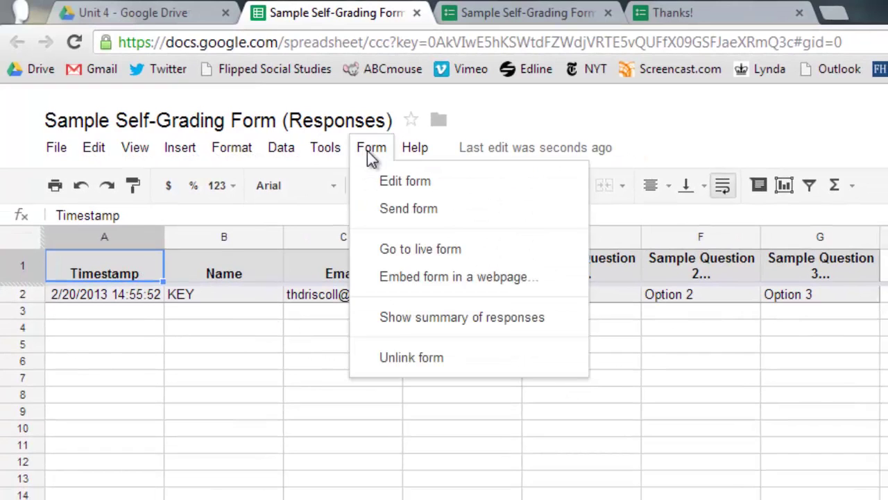
Step: Install and authorize Flubaroo from the Script gallery, then confirm its new Grade Assignment option
mouse_move(410, 152)
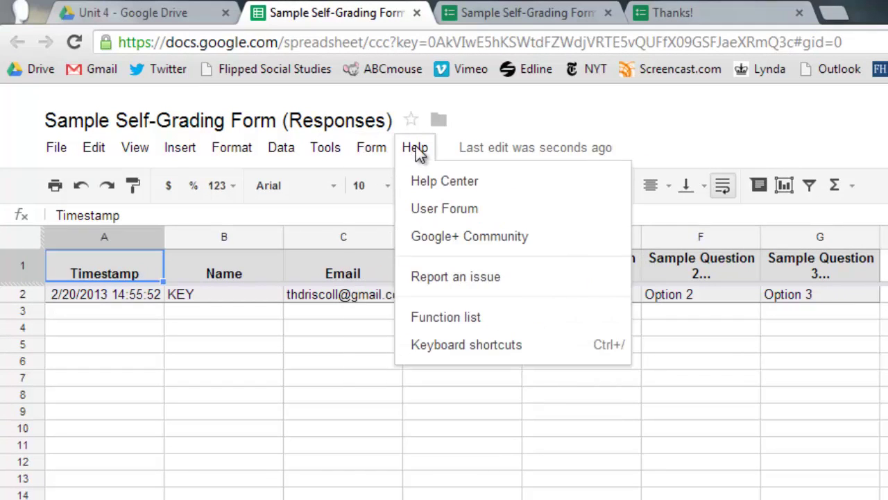
mouse_move(379, 153)
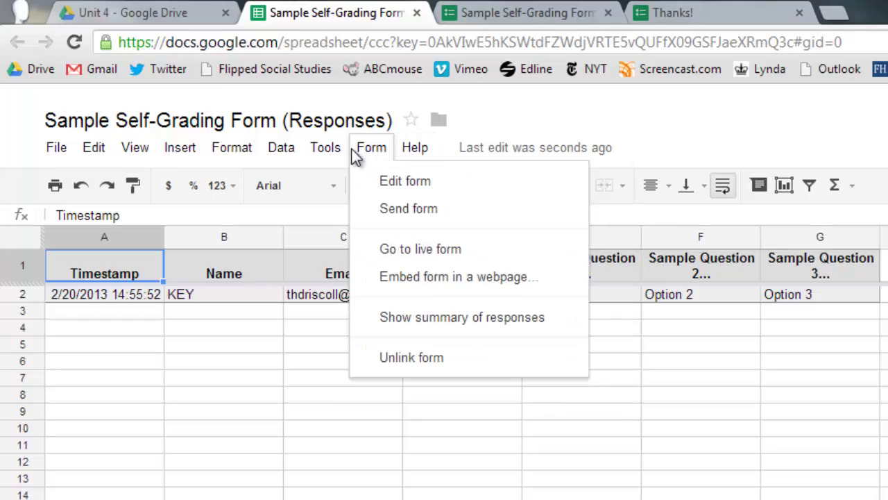
mouse_move(325, 149)
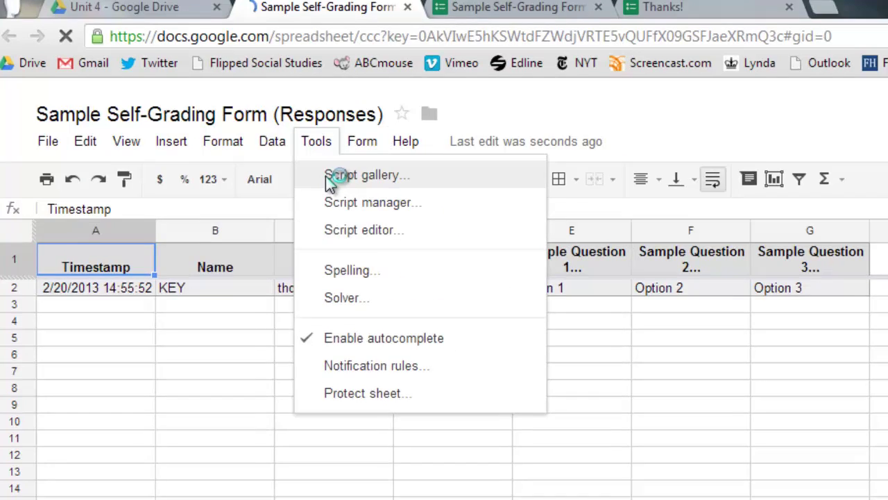
left_click(336, 184)
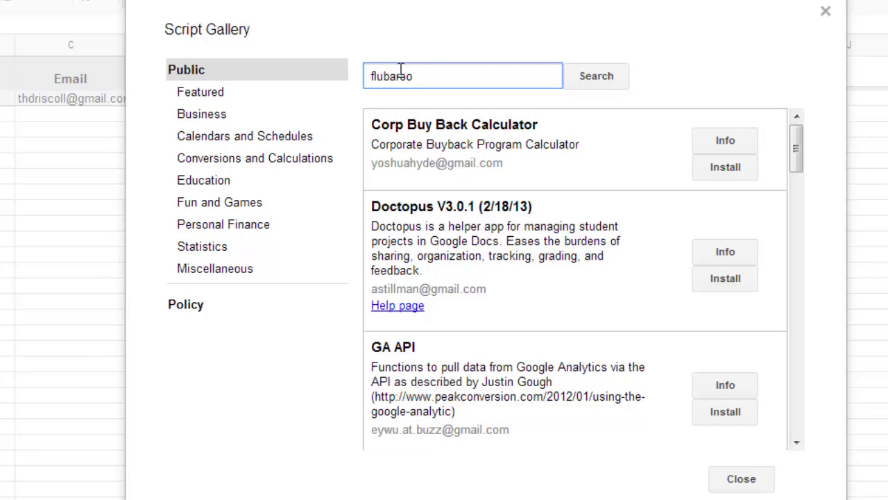
left_click(604, 82)
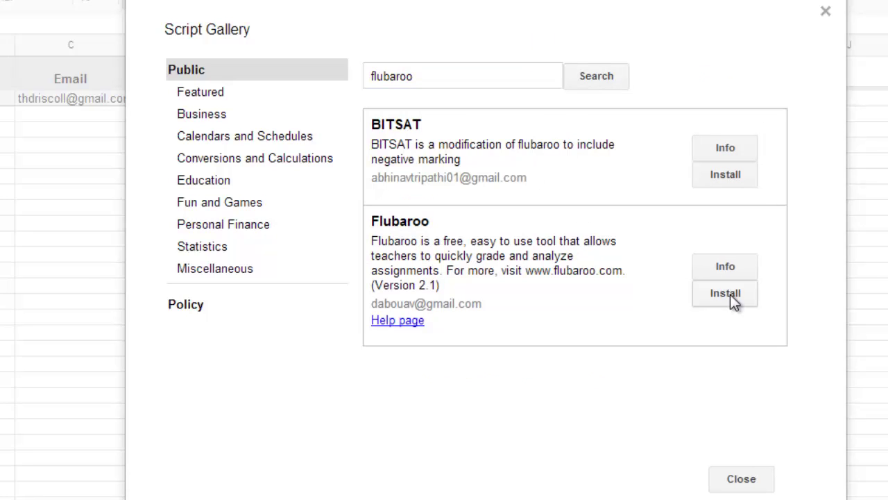
left_click(730, 294)
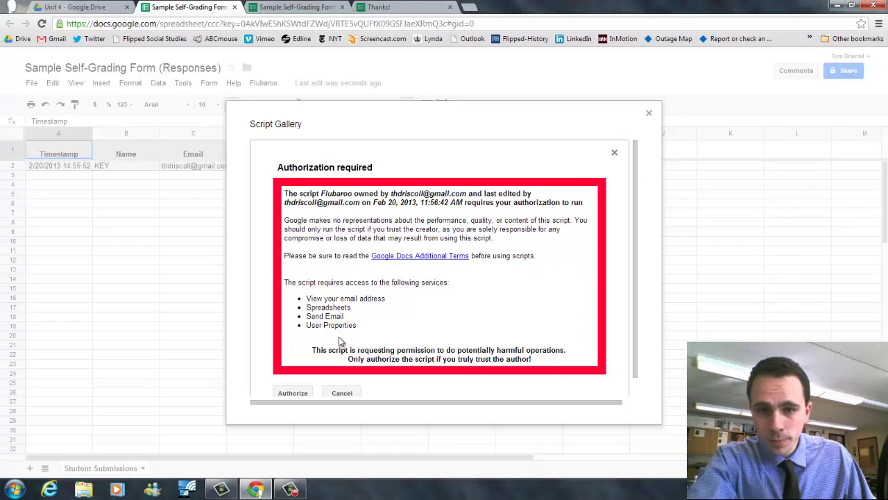
left_click(296, 393)
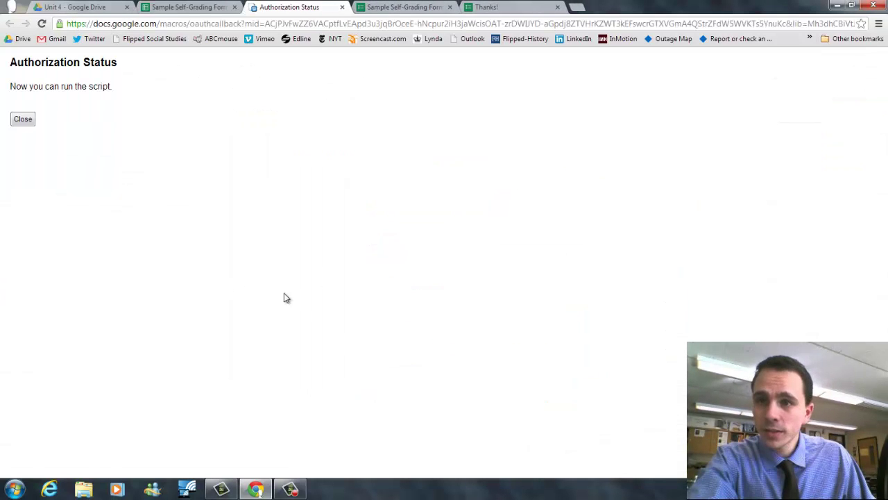
left_click(23, 119)
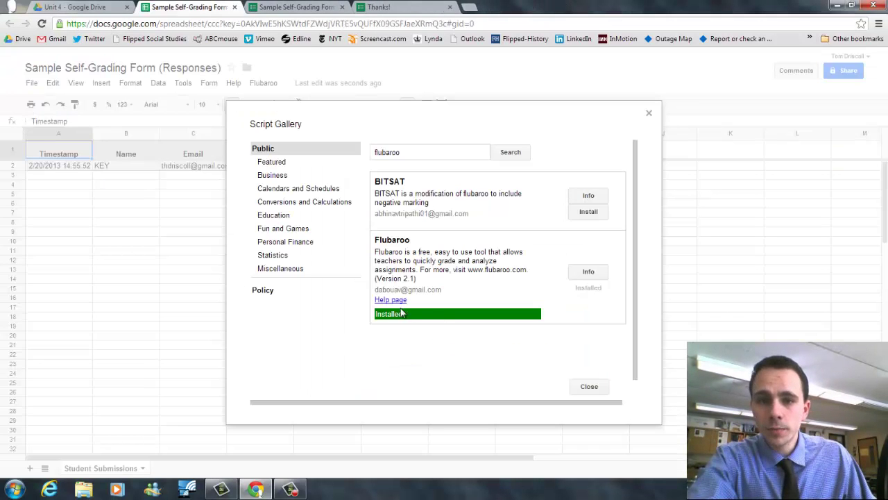
left_click(592, 388)
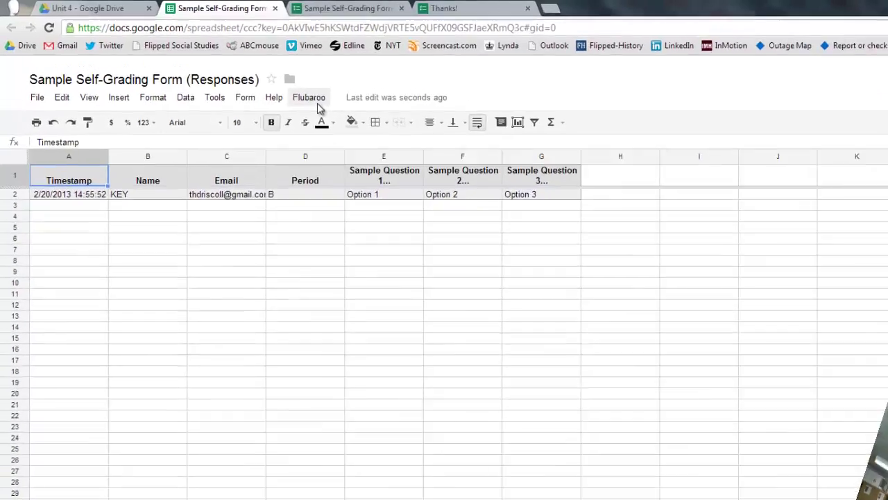
left_click(321, 102)
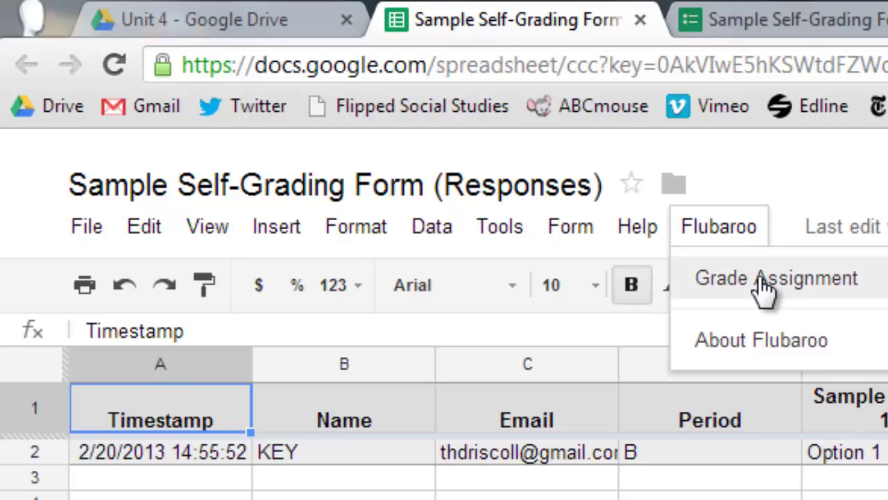
left_click(756, 184)
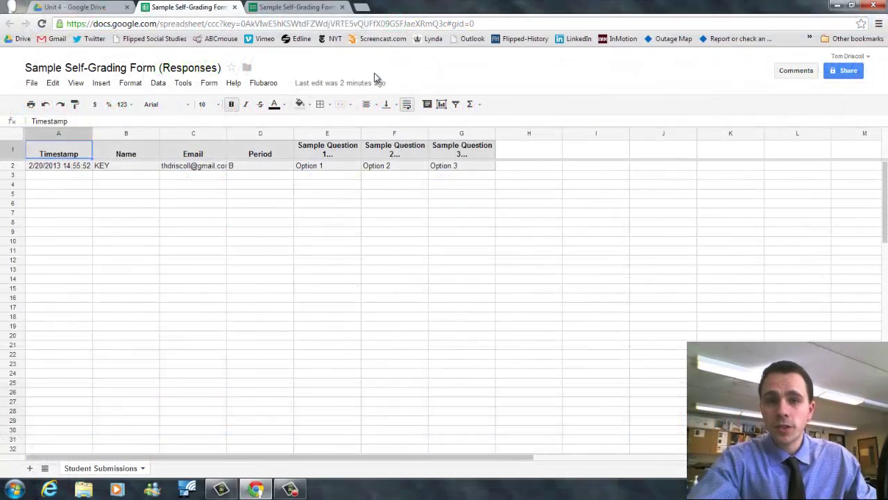
Step: Open the live Sample Self-Grading Form from the Unit 4 Drive folder and select its address
left_click(97, 8)
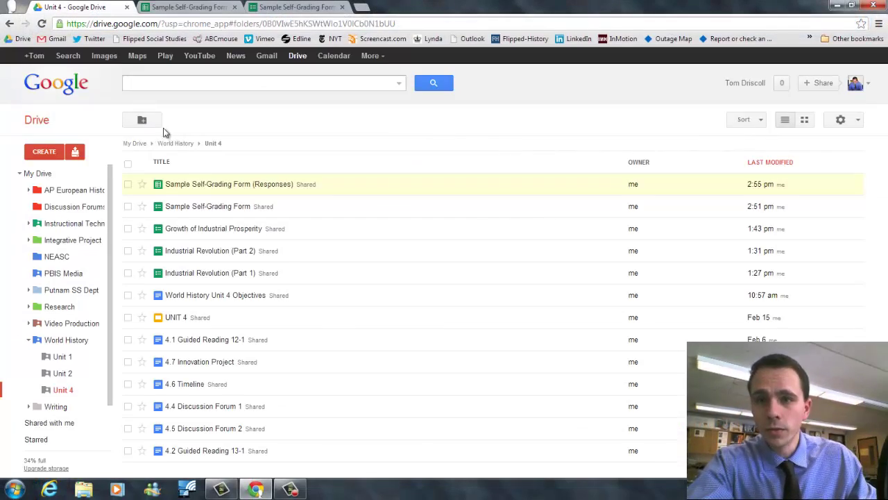
left_click(229, 206)
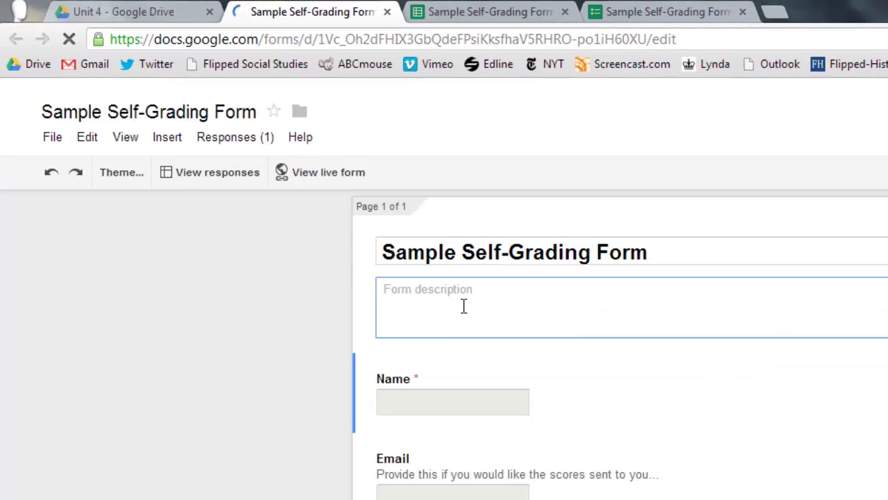
left_click(343, 173)
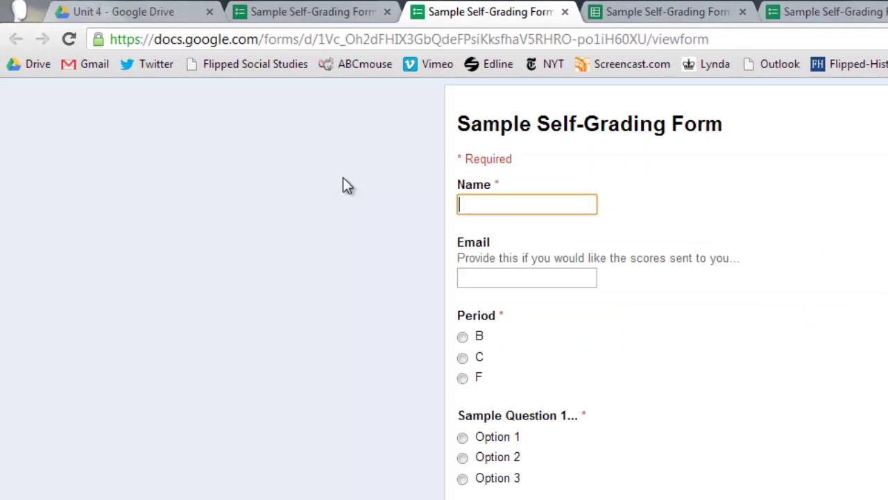
left_click(516, 42)
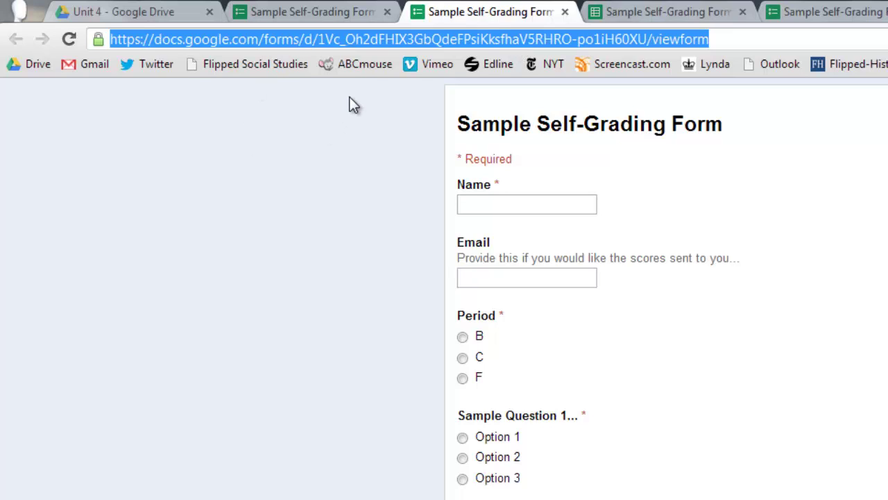
Step: Submit Sample Student 1's response with Period B and Option 2 for Question 2
left_click(493, 212)
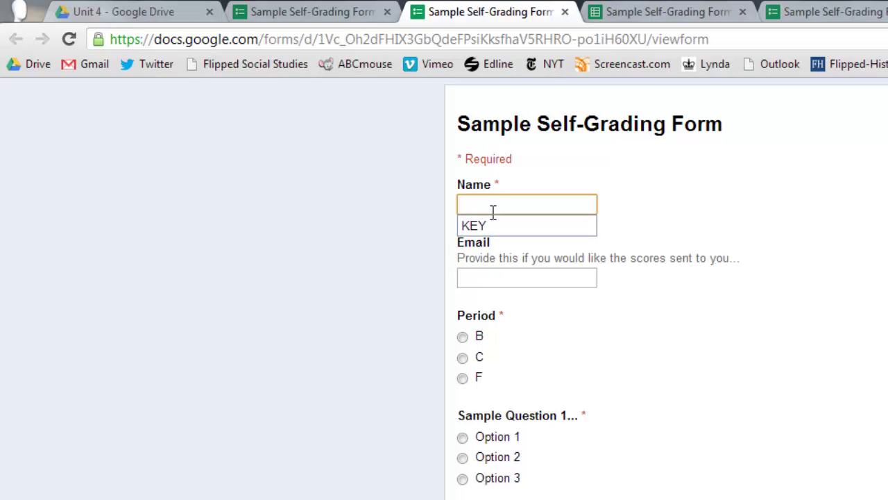
type("Sample ")
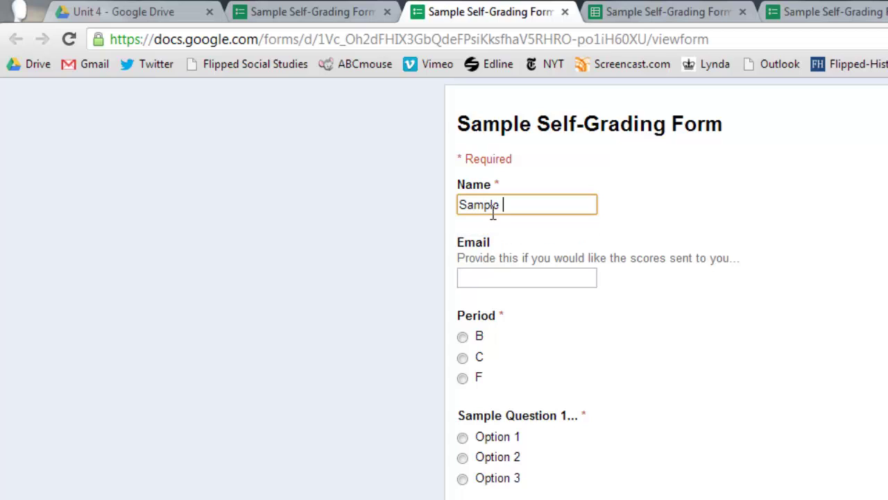
type("Student")
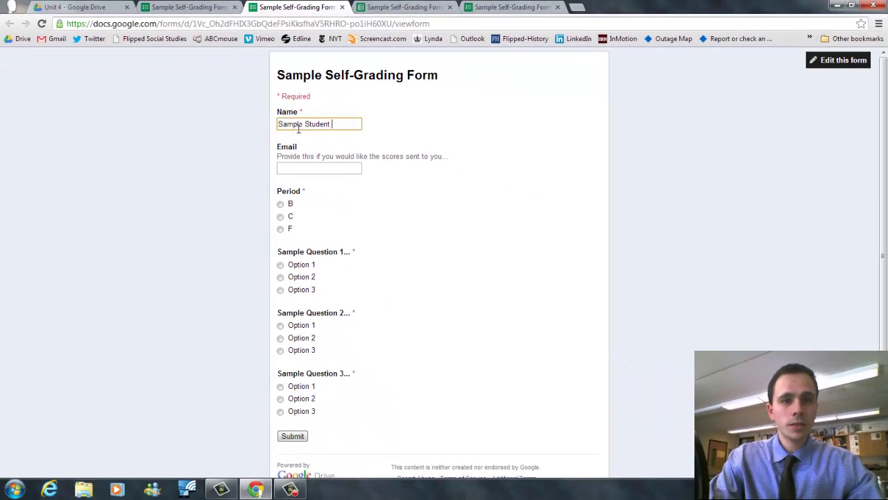
type(" 1")
left_click(281, 204)
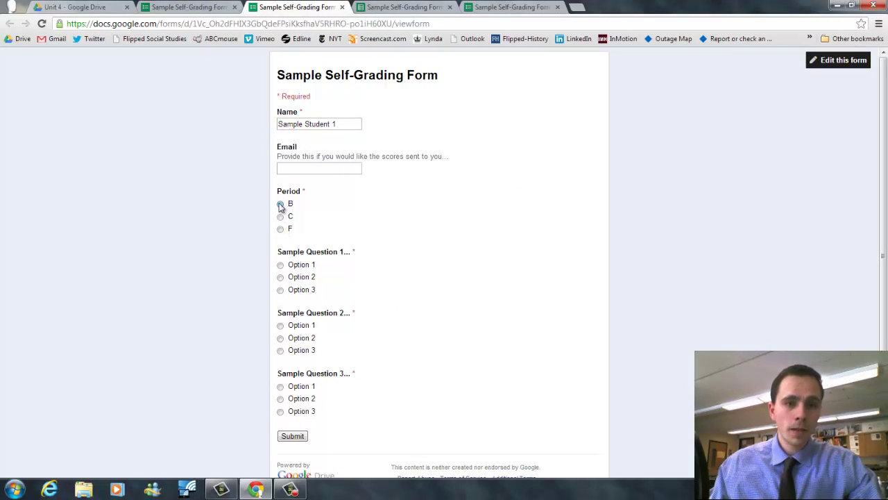
left_click(280, 338)
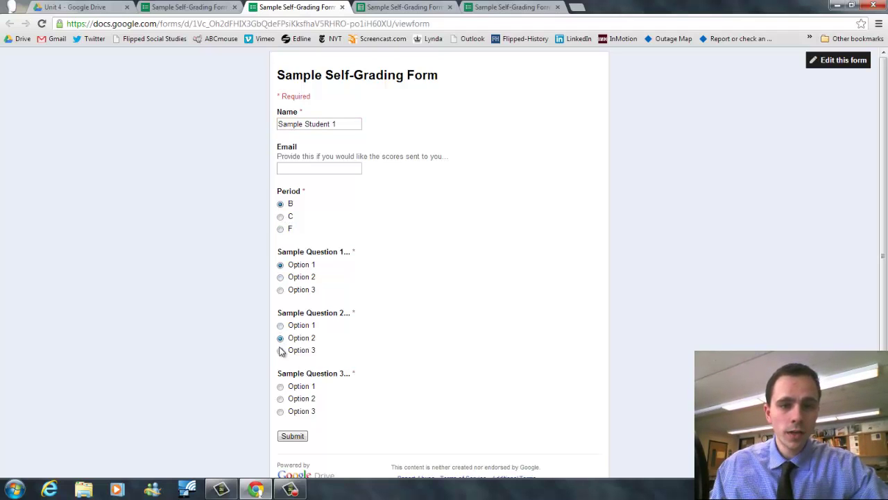
left_click(292, 436)
Step: On a fresh form, submit Sample Student 2's answers: Period C, Options 3, 3 and 1
left_click(358, 157)
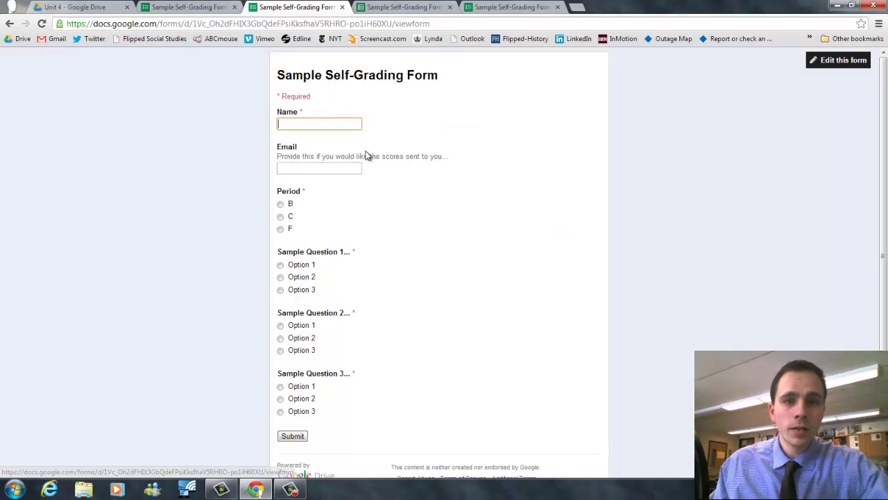
left_click(336, 123)
key("Down")
key("Down")
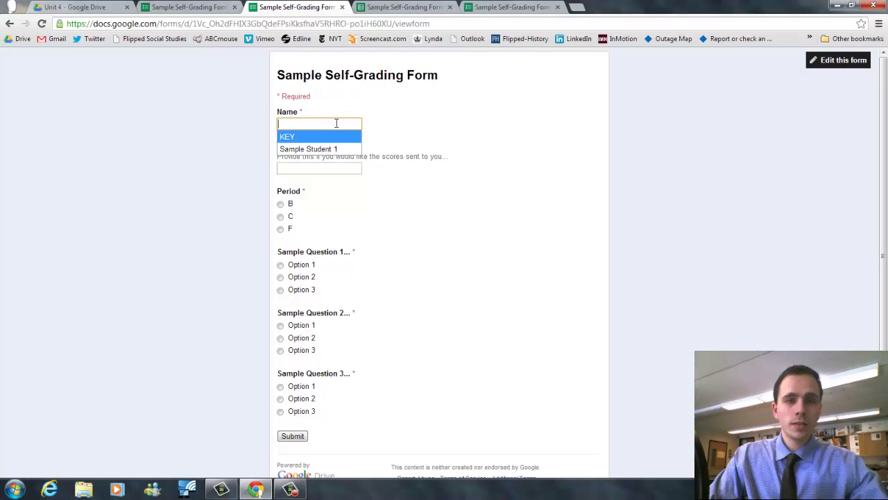
left_click(319, 149)
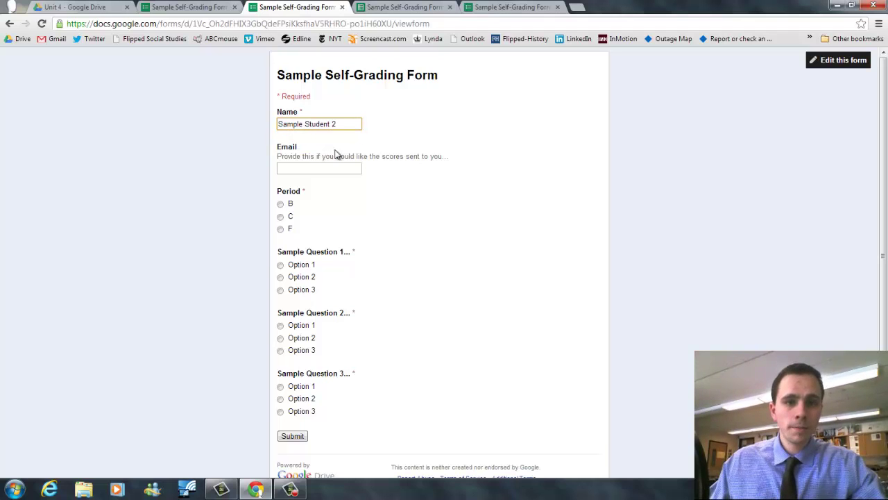
left_click(280, 217)
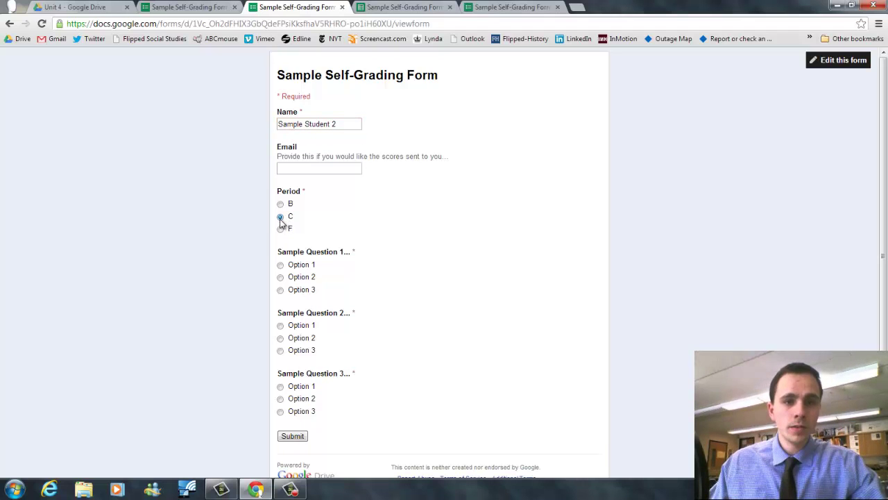
left_click(280, 290)
left_click(281, 338)
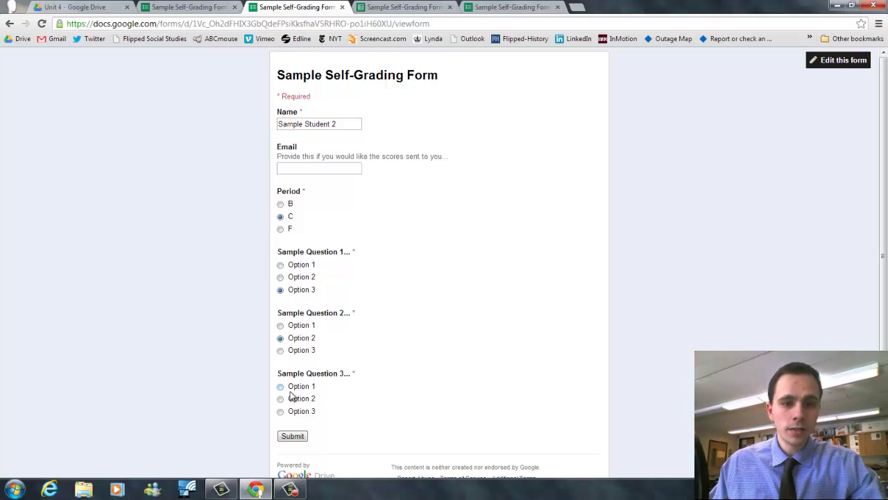
left_click(280, 350)
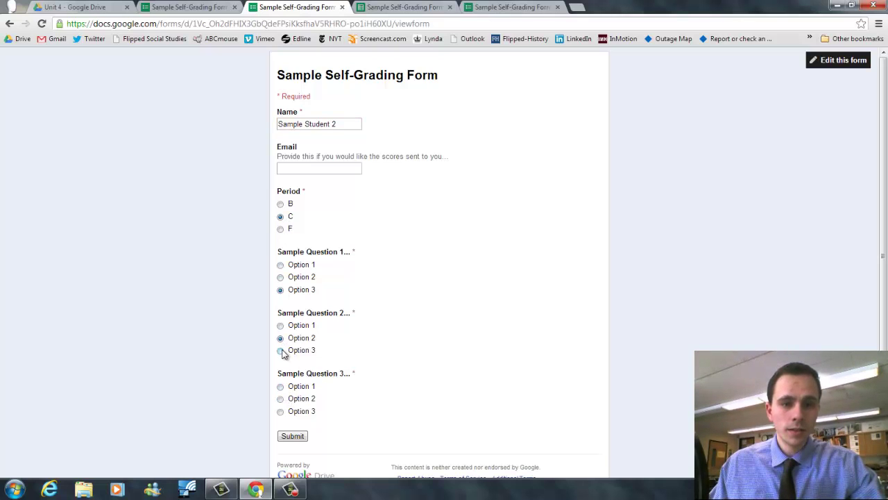
left_click(281, 386)
left_click(293, 435)
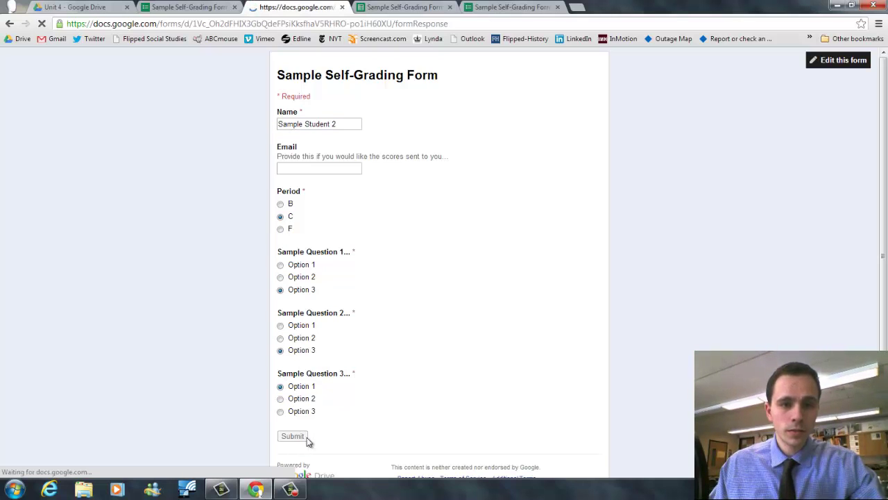
Step: Submit a new response for student 3 with Period F and Options 1, 2 and 1
left_click(374, 149)
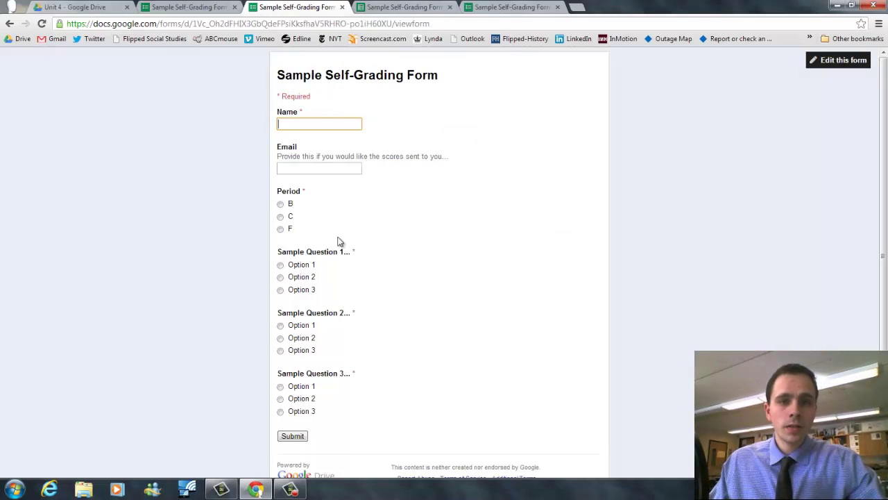
type("stu")
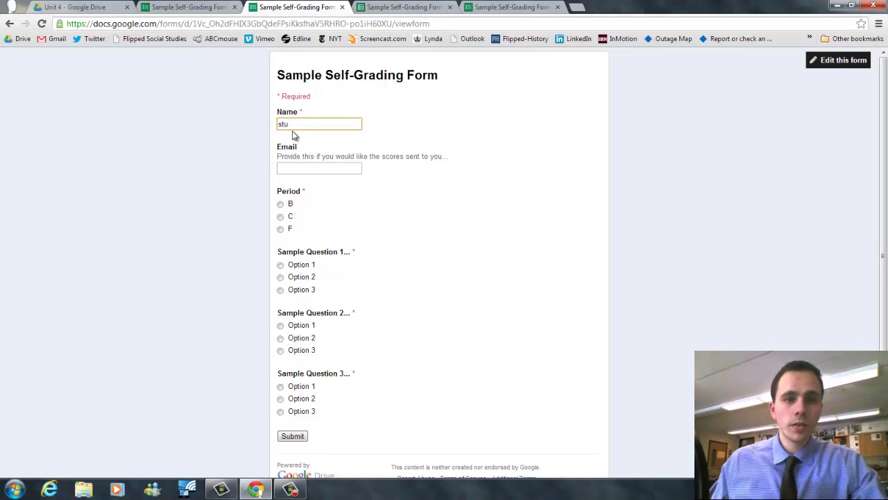
type("stu")
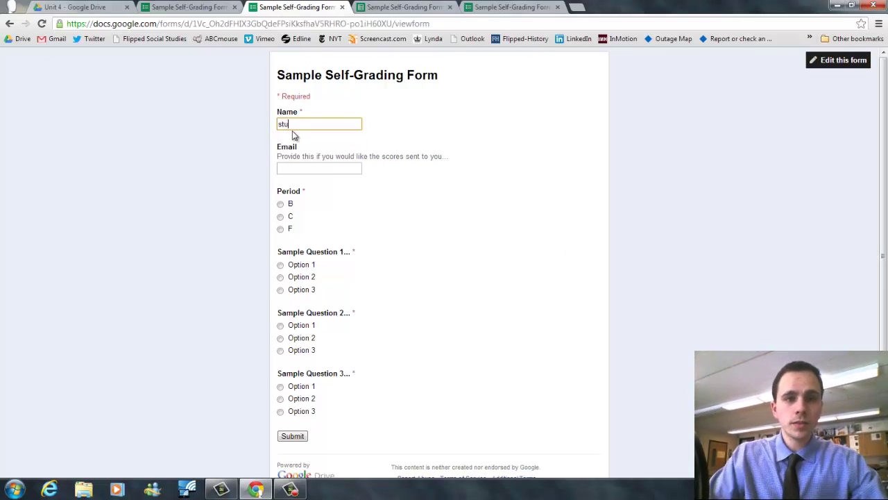
type("dent 3")
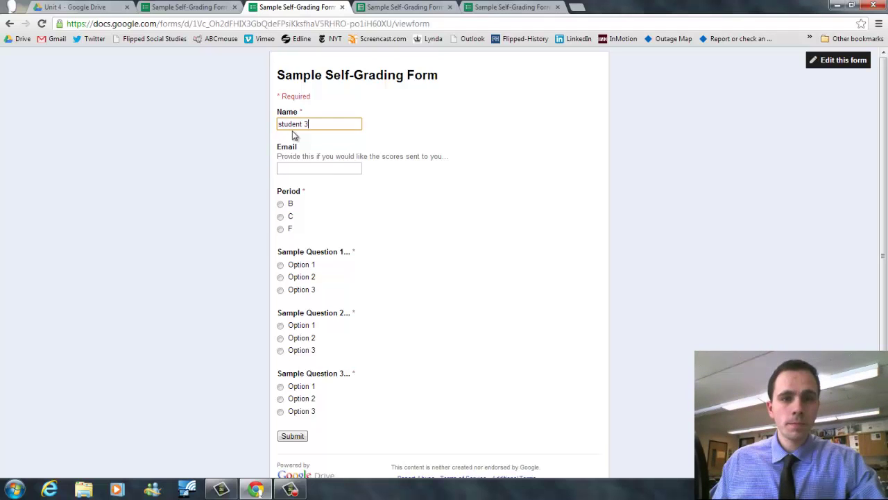
left_click(280, 228)
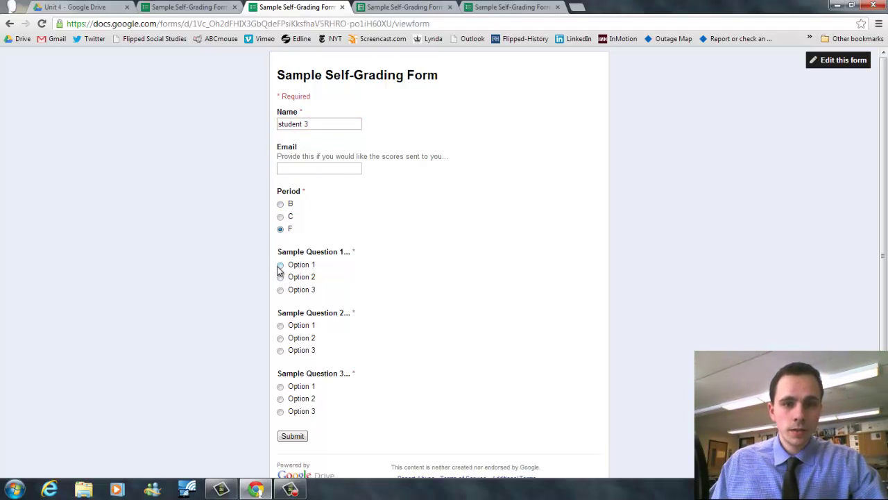
left_click(281, 264)
left_click(280, 338)
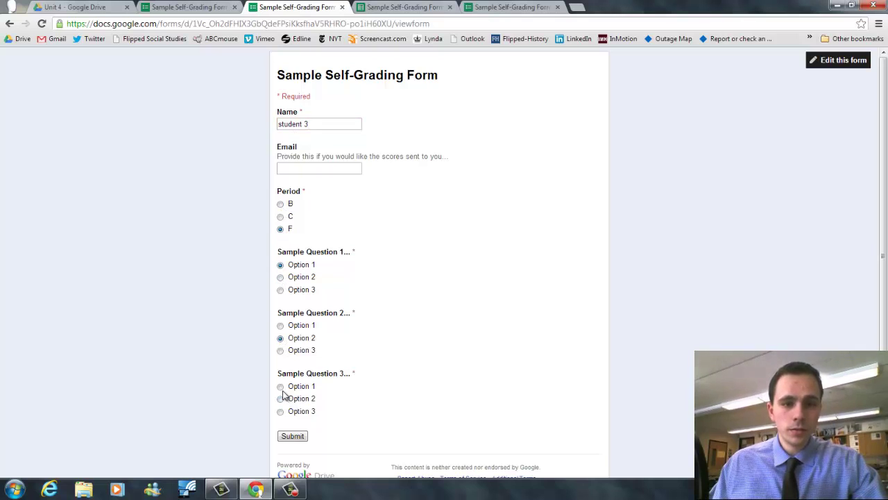
left_click(281, 386)
left_click(281, 438)
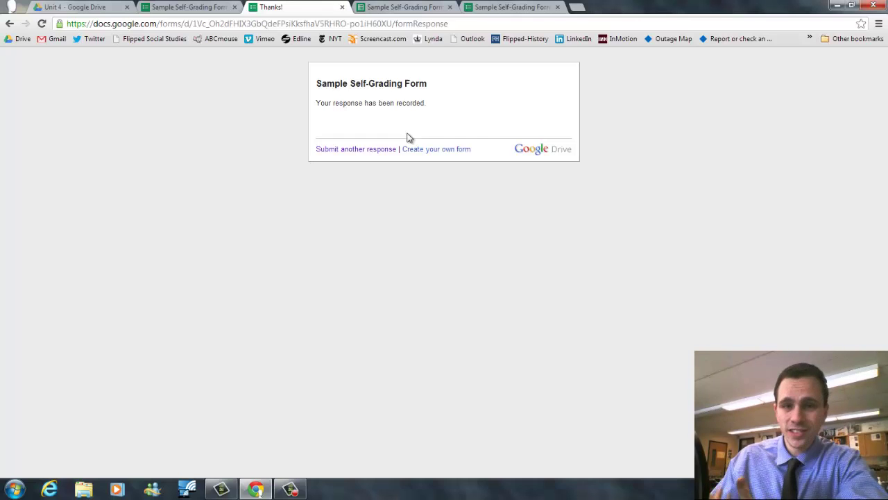
Step: Close the form editor, open the Responses spreadsheet from Drive, and start Flubaroo's Grade Assignment
left_click(192, 8)
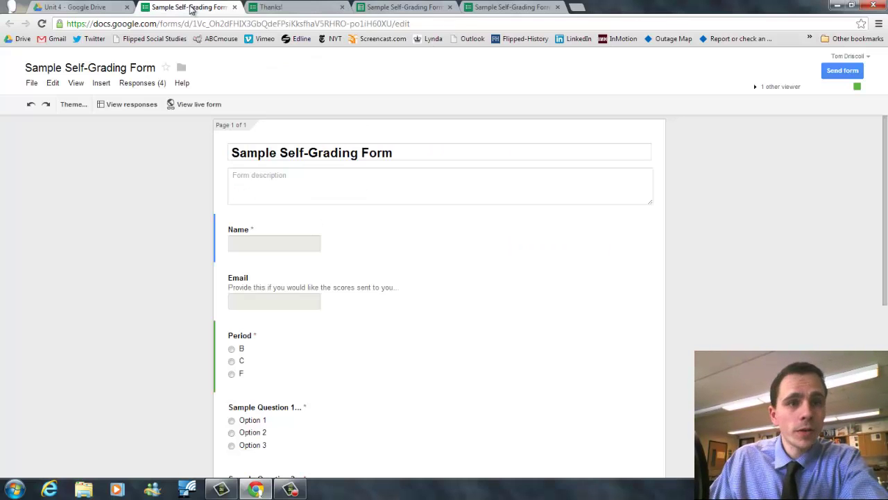
left_click(235, 7)
left_click(117, 9)
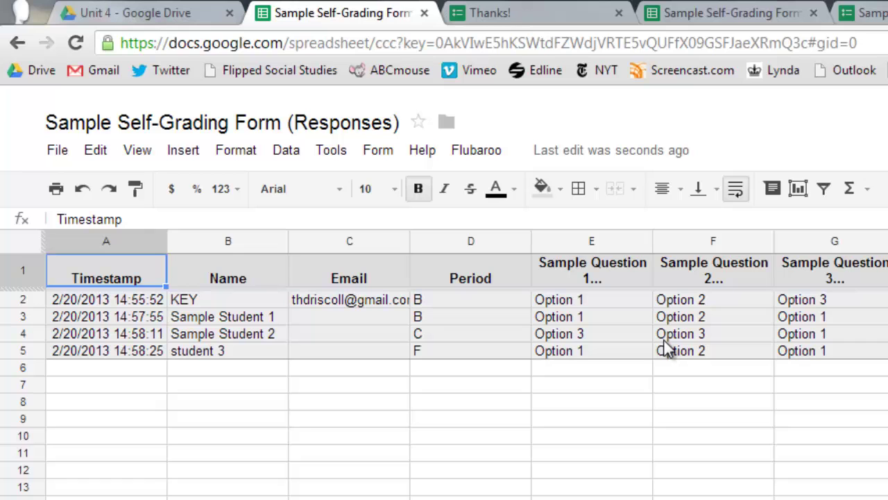
left_click(494, 160)
left_click(492, 194)
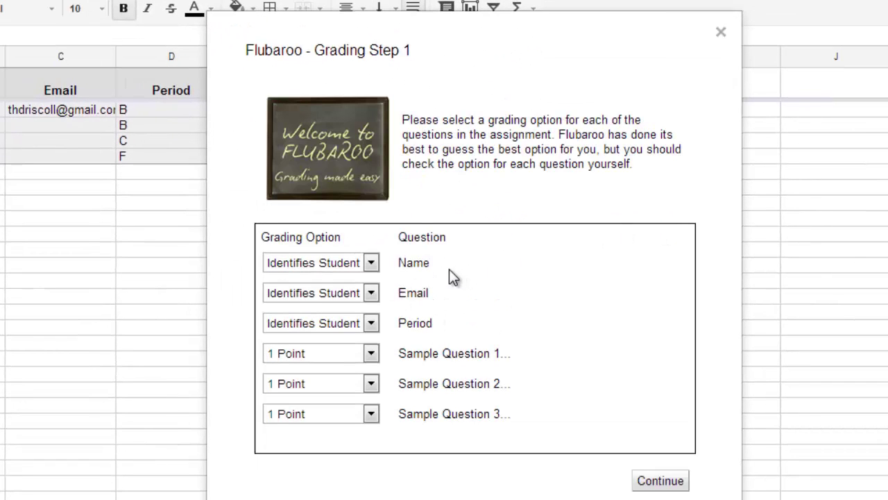
Step: In Flubaroo Step 1, leave Name as Identifies Student and Sample Question 1 at 1 Point, then continue
left_click(372, 264)
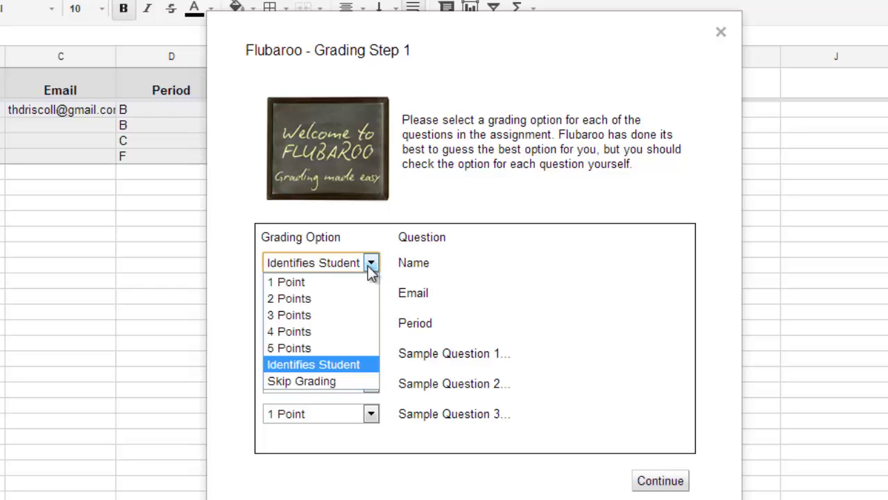
left_click(371, 263)
left_click(372, 354)
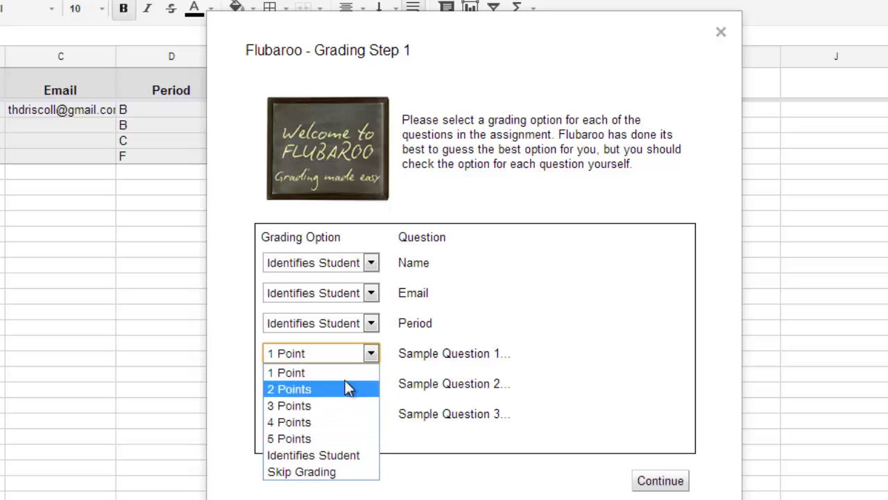
left_click(619, 296)
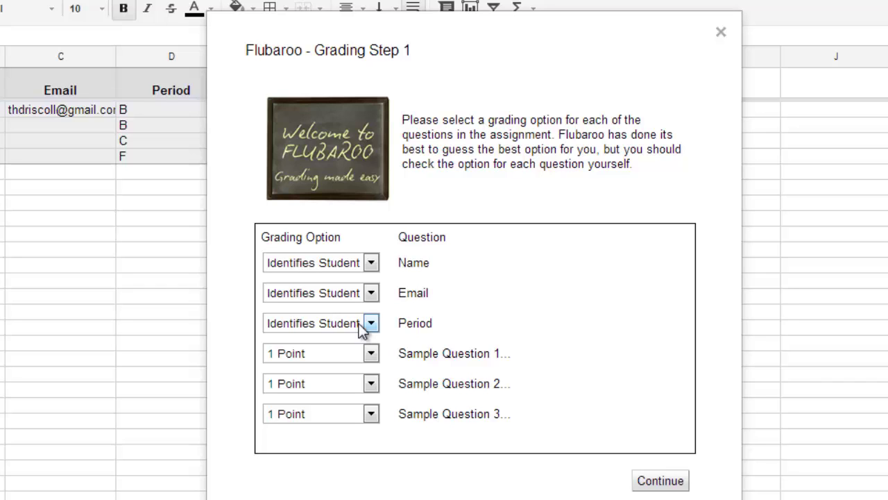
left_click(371, 263)
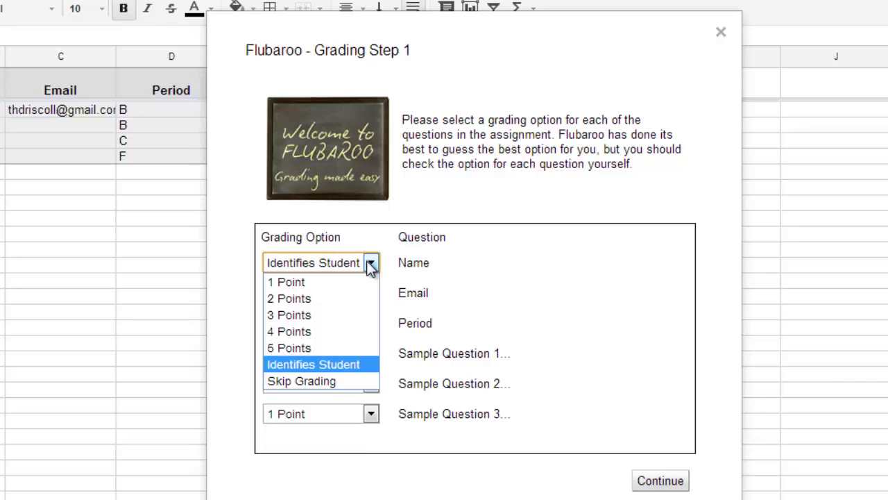
left_click(372, 265)
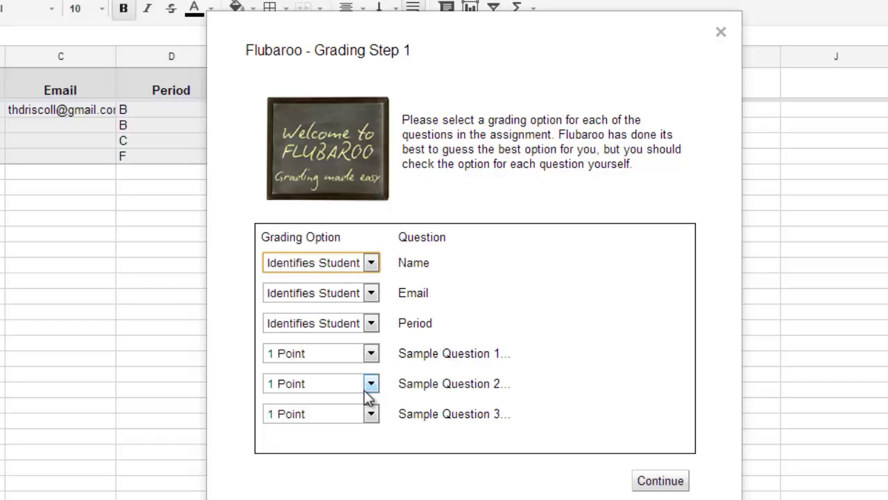
left_click(663, 481)
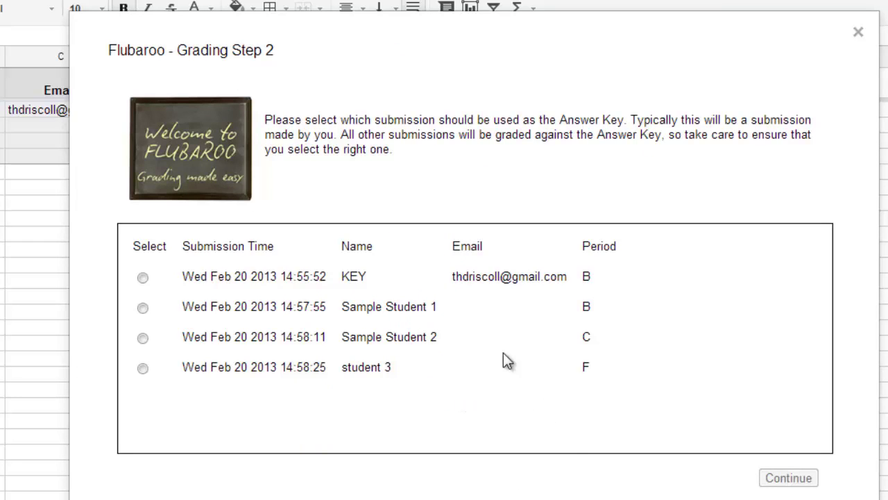
Step: Select the KEY submission as the answer key and grade all submissions against it
left_click(143, 277)
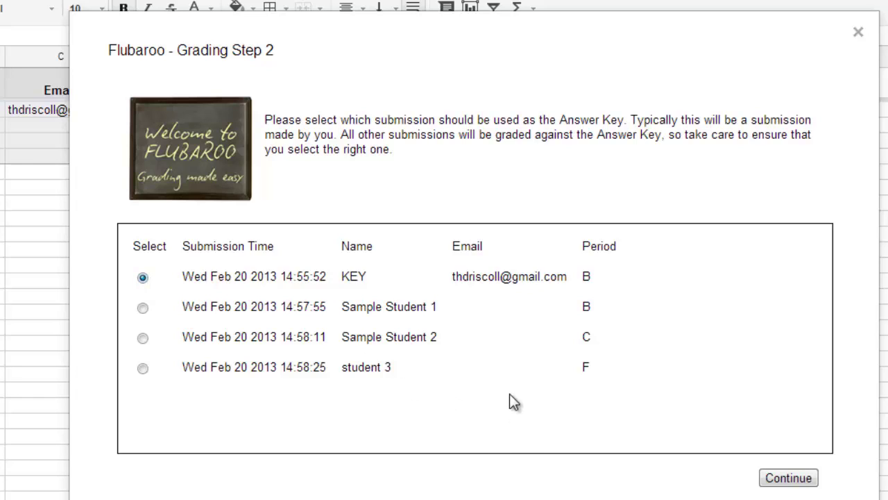
left_click(787, 478)
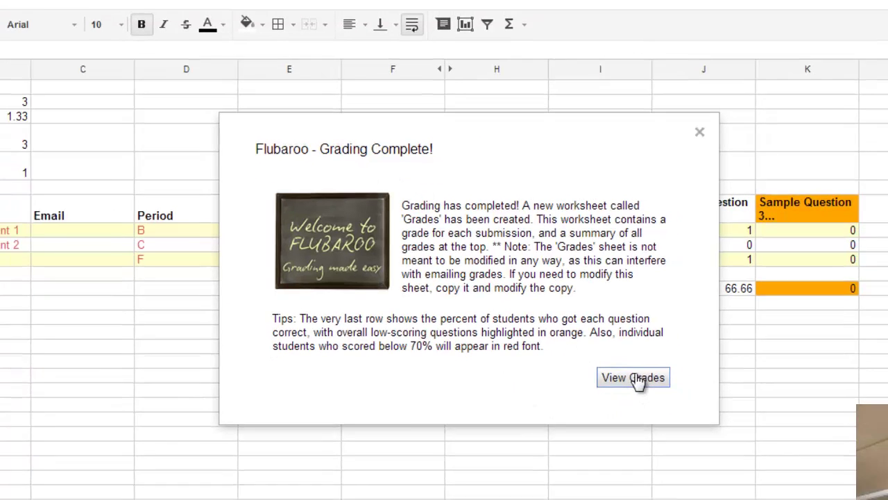
Step: Review the new Grades sheet (average 1.33 of 3 points) against the Student Submissions sheet
left_click(644, 386)
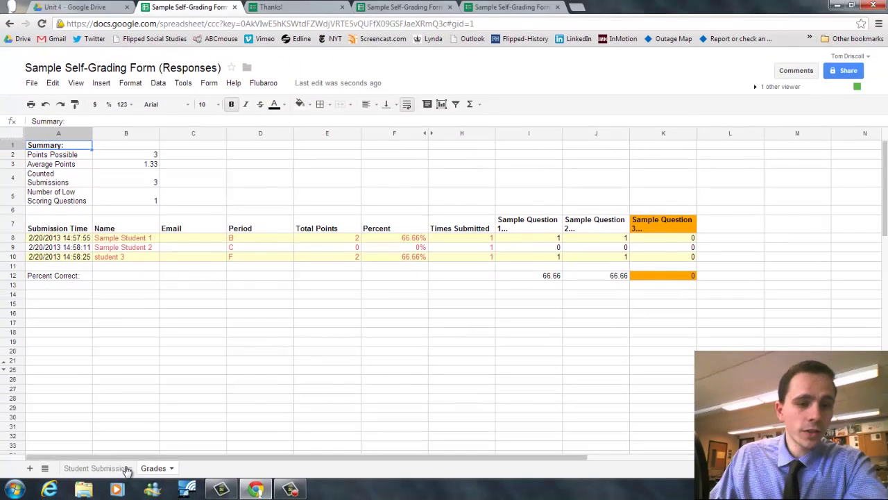
left_click(122, 469)
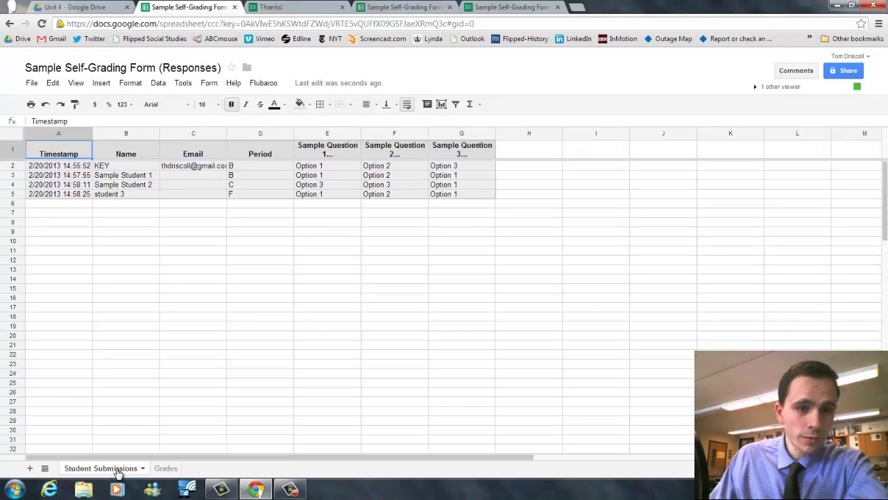
left_click(170, 469)
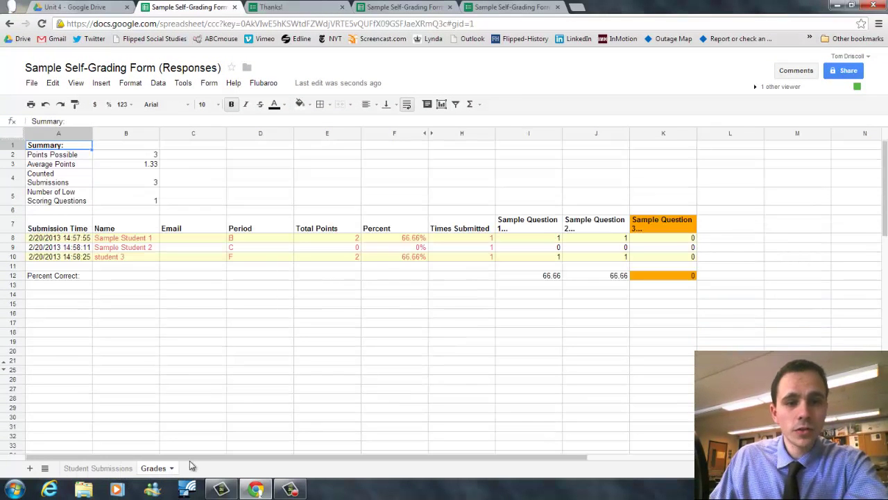